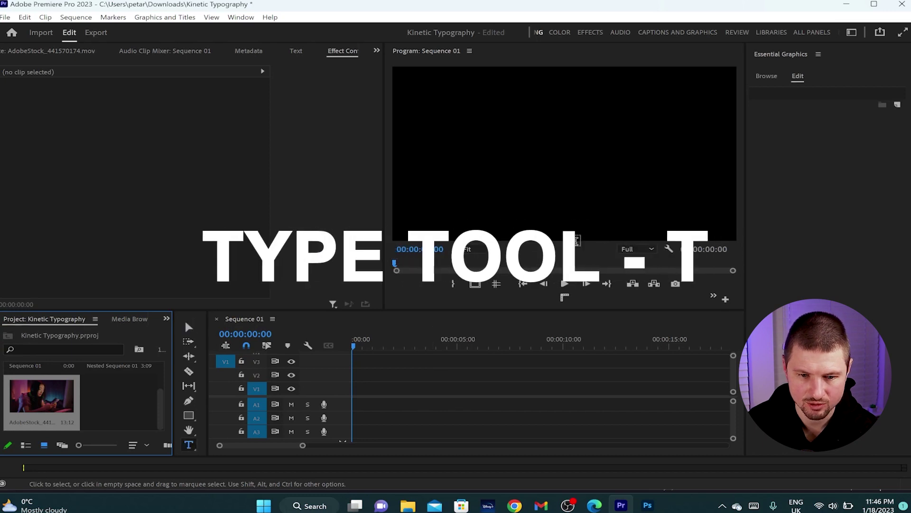
Step: Type 'TEXT ANIMATION' in the Program monitor, scale it to 168 and centre it in the frame
key(t)
click(528, 146)
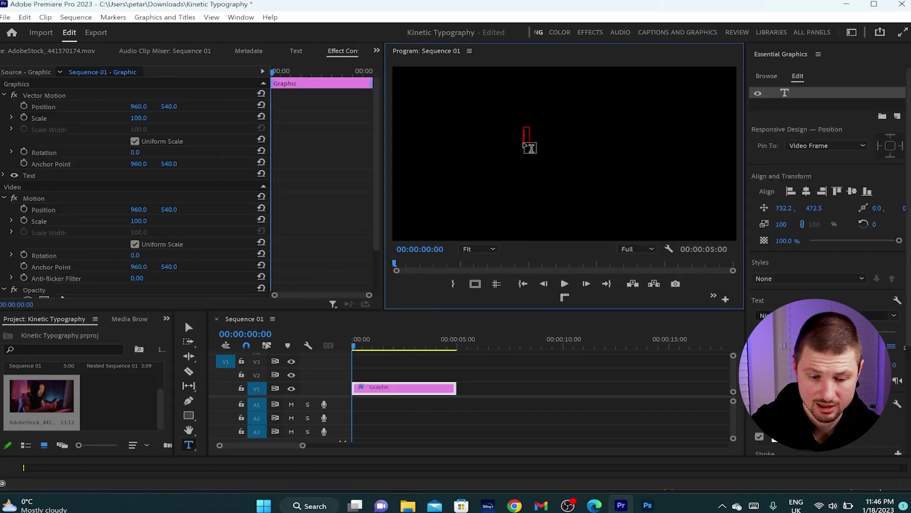
text(text animat)
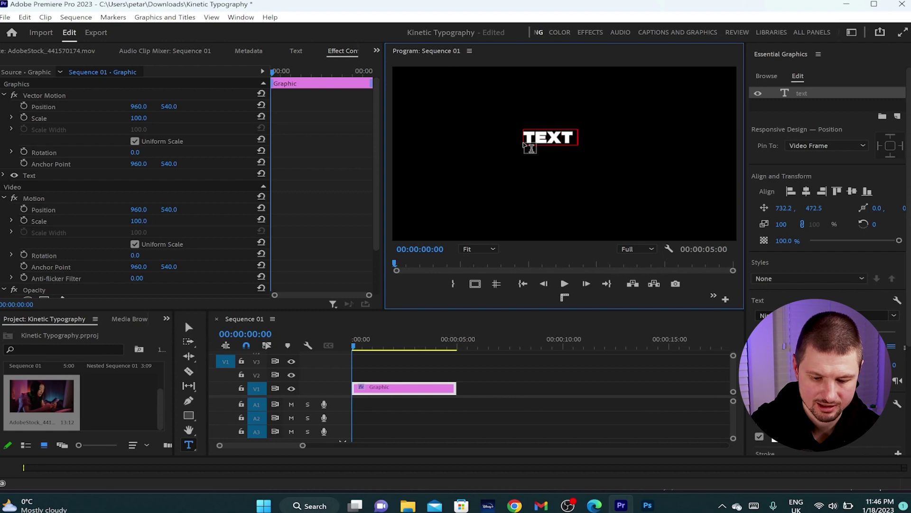
text(ion)
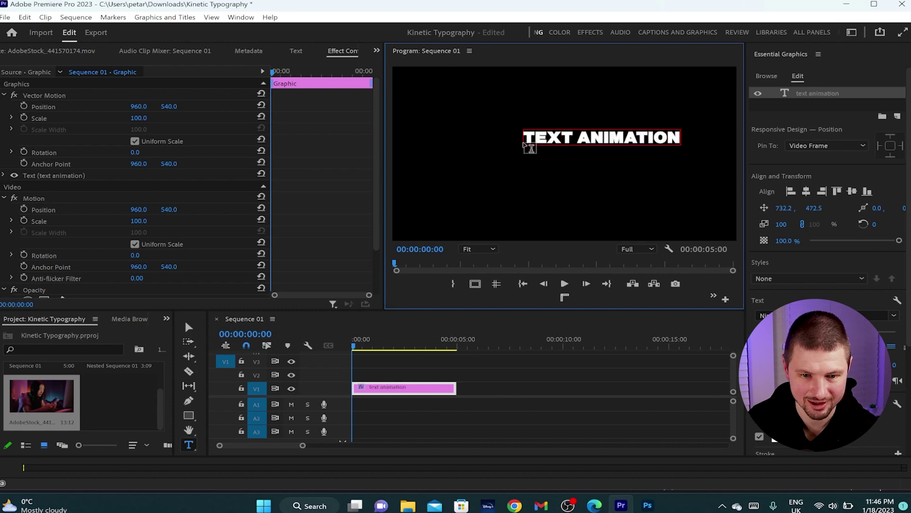
text(v)
drag(604, 147, 553, 159)
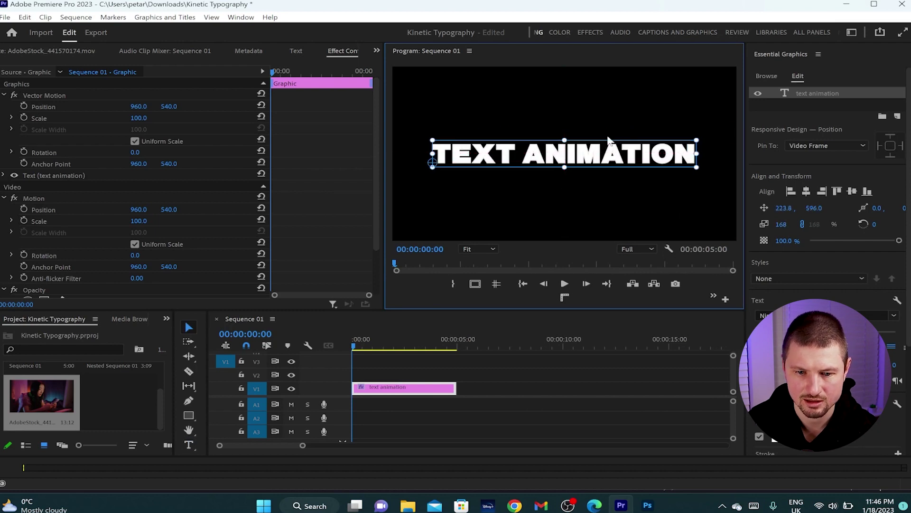
Step: Duplicate the text clip upward so copies sit on V2 and V3
click(610, 121)
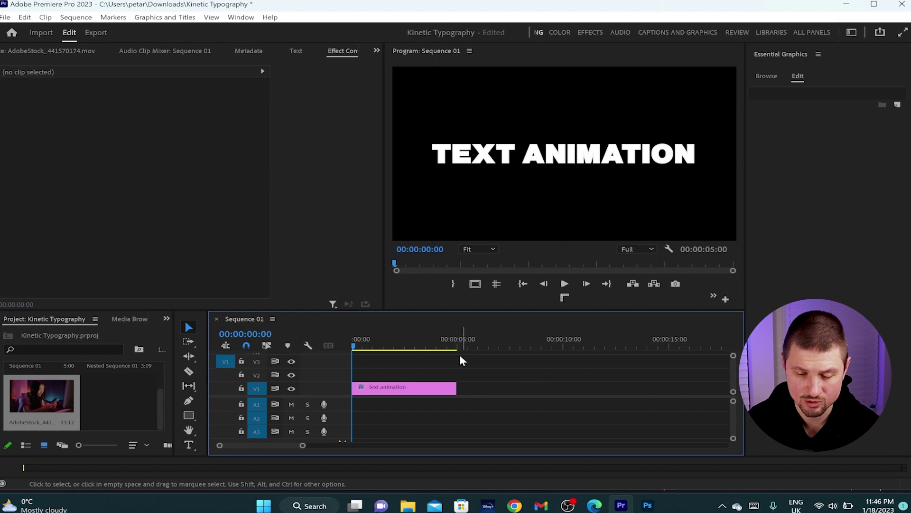
click(425, 389)
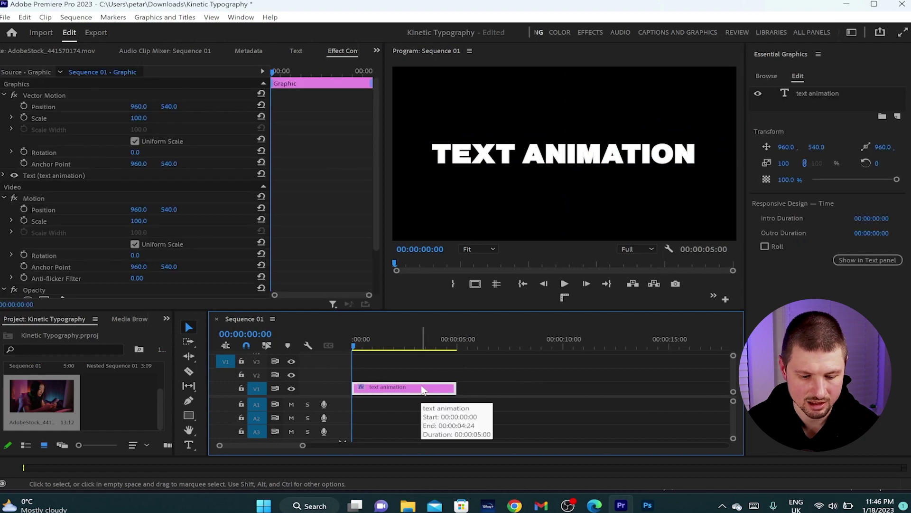
drag(408, 386, 385, 367)
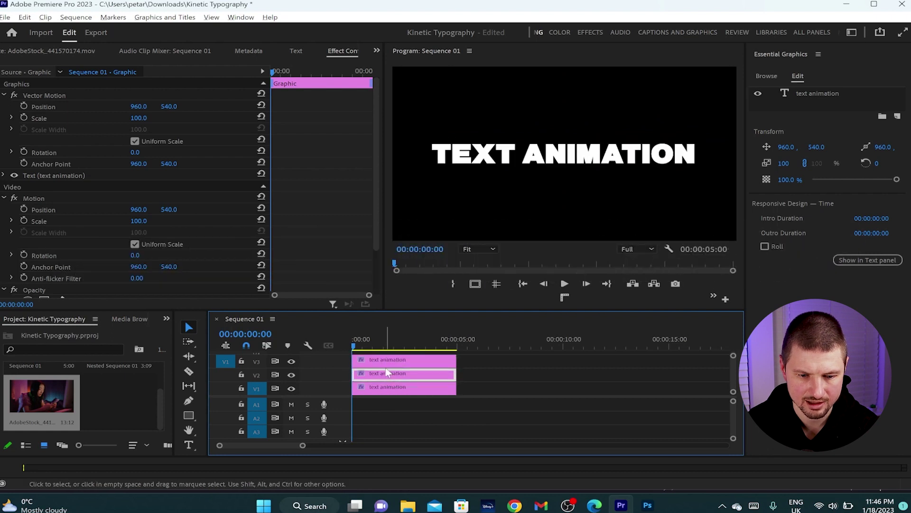
Step: Apply the Distort > Offset effect to the top text clip on V3
click(377, 362)
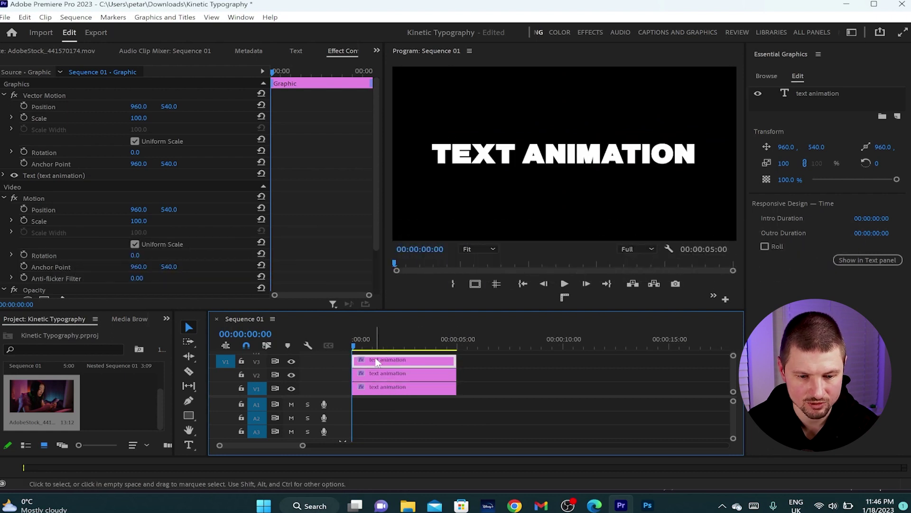
click(166, 318)
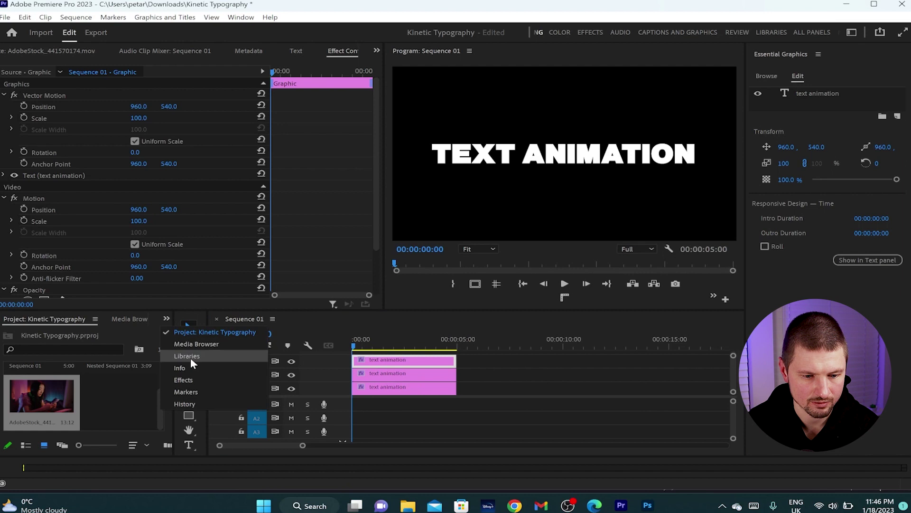
click(183, 380)
text(offset)
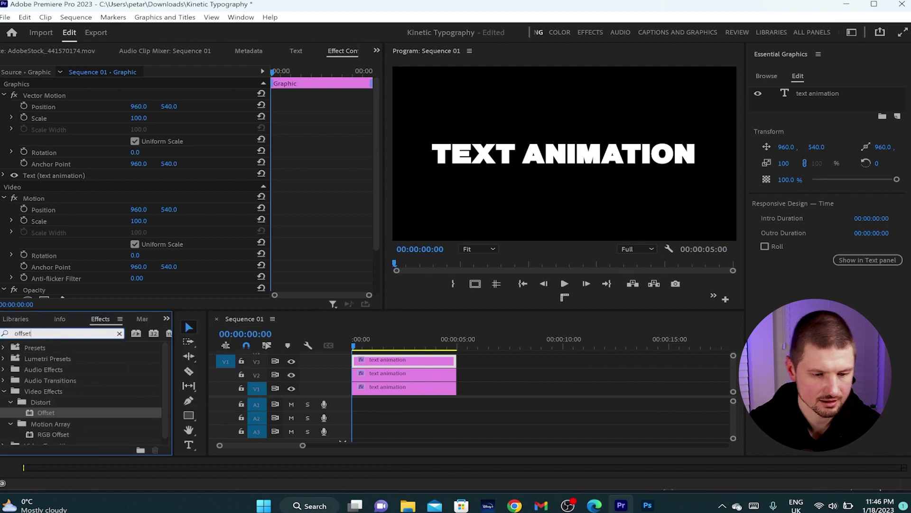
drag(46, 413, 388, 364)
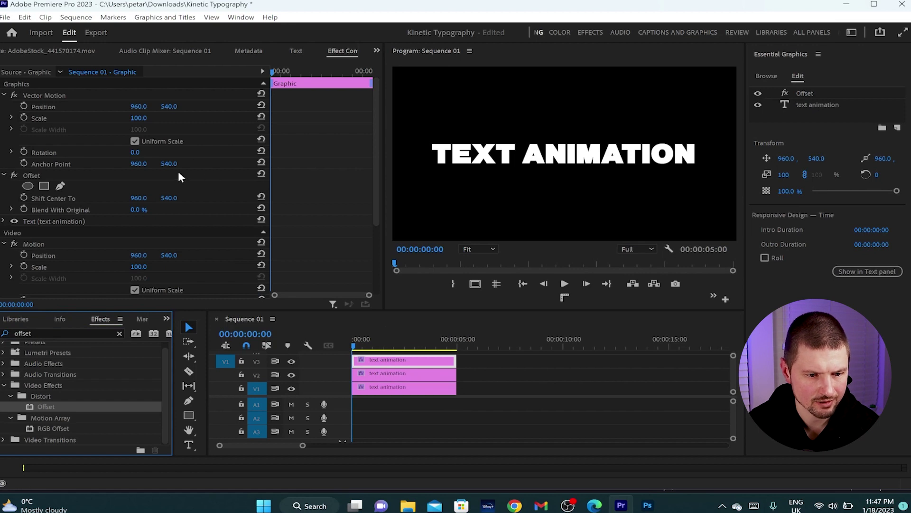
Step: Keyframe Offset's Shift Center To at 00:00:00:10, set Y to 272 at 00:00:00:20, and preview
click(36, 175)
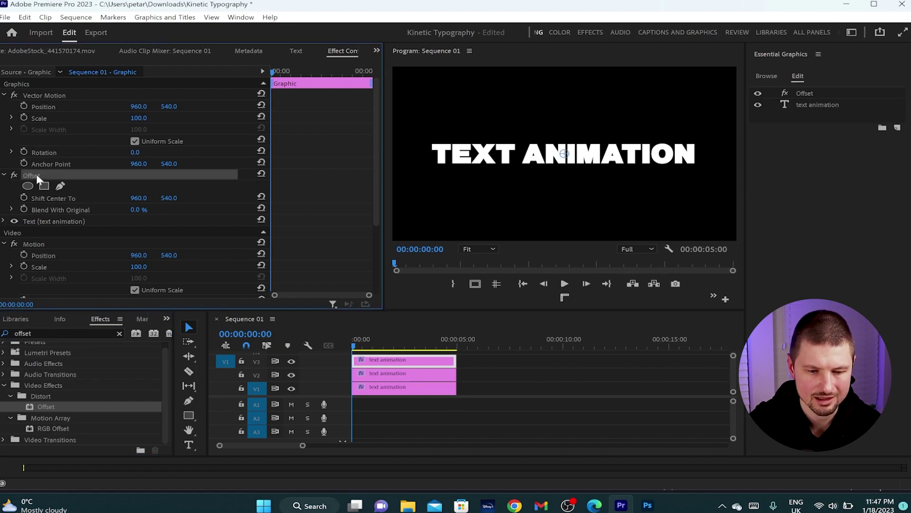
key(shift+Right)
key(shift+Right)
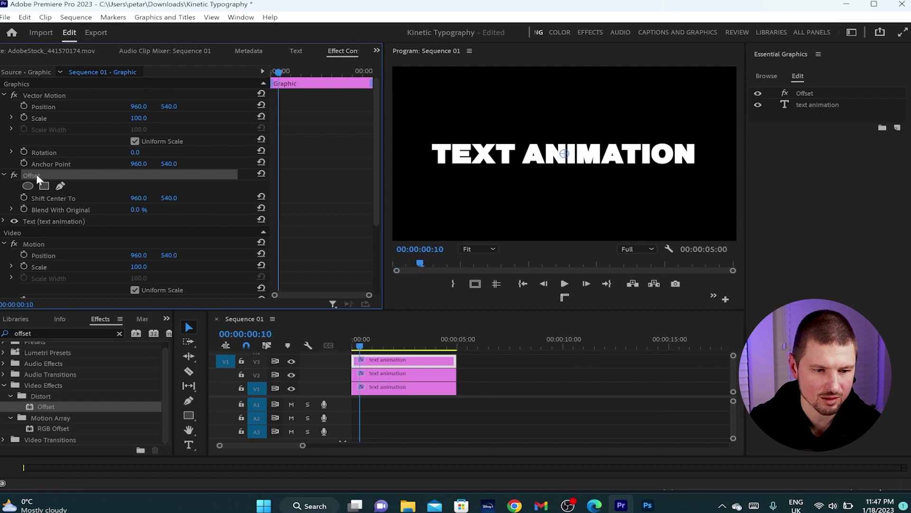
click(24, 198)
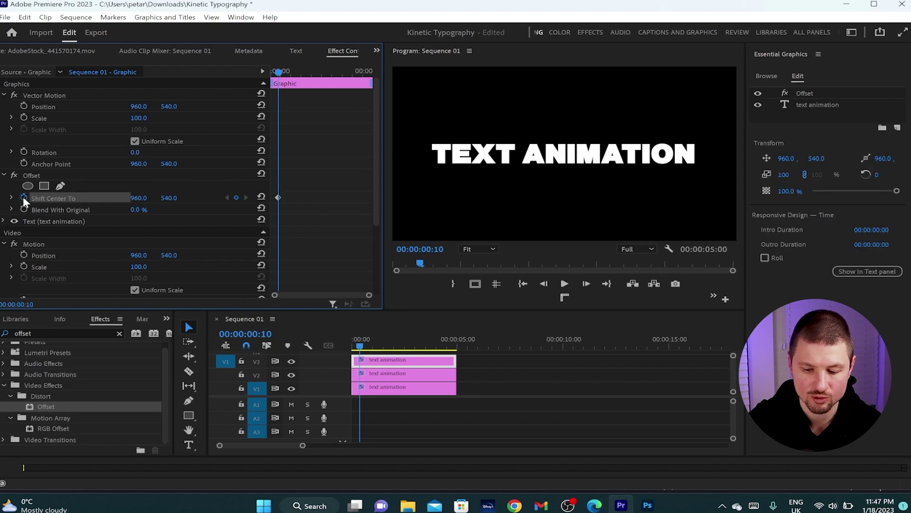
key(shift+Right)
key(shift+Right)
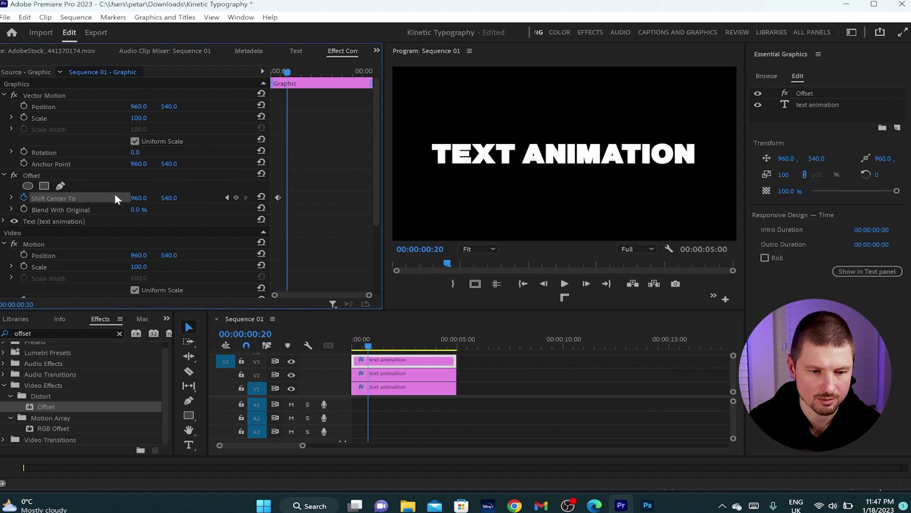
drag(169, 200, 42, 200)
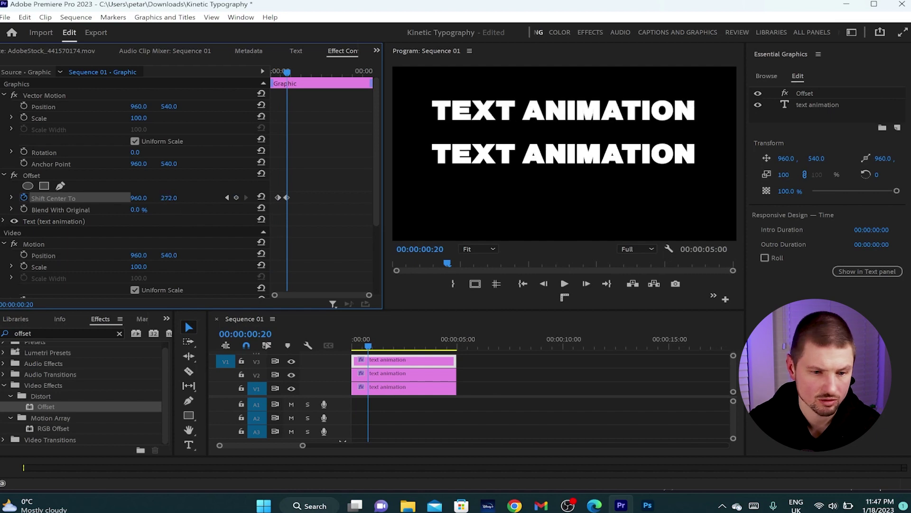
drag(293, 72, 133, 101)
key(space)
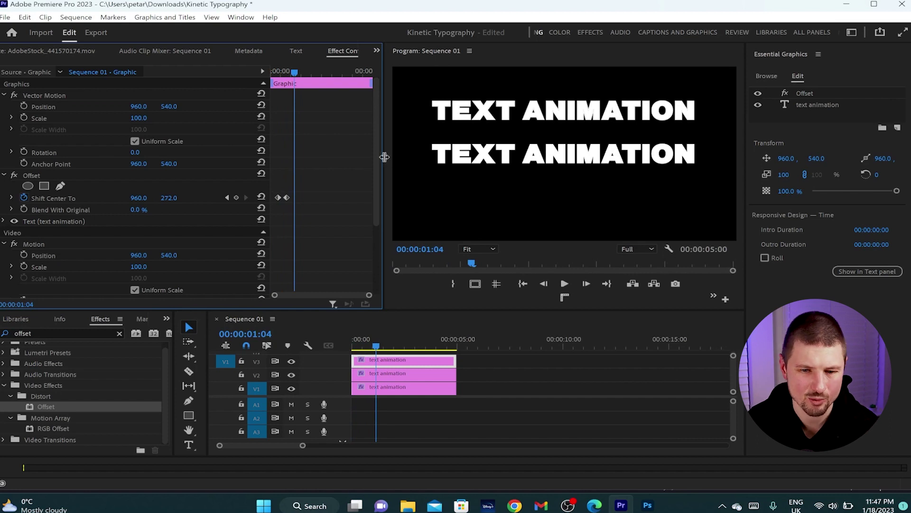
Step: Give the second Shift Center To keyframe Ease In temporal interpolation and play it back
right_click(287, 198)
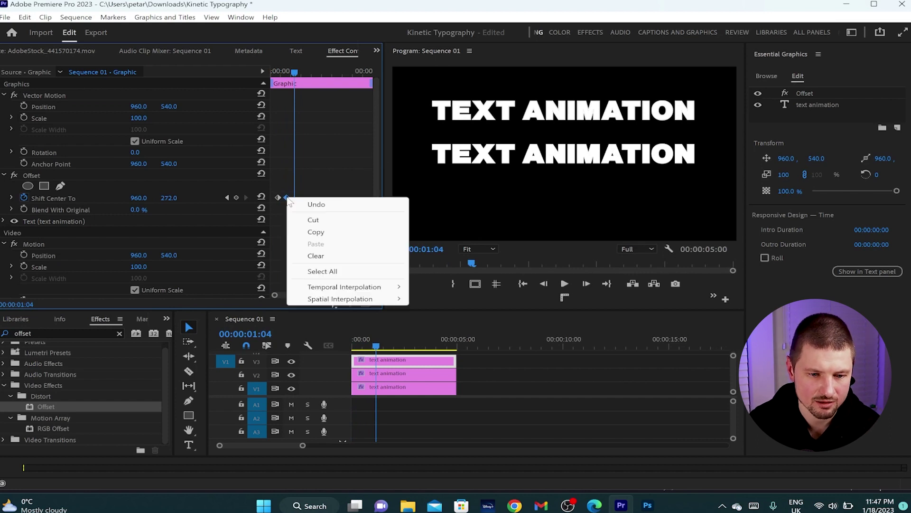
mouse_move(384, 288)
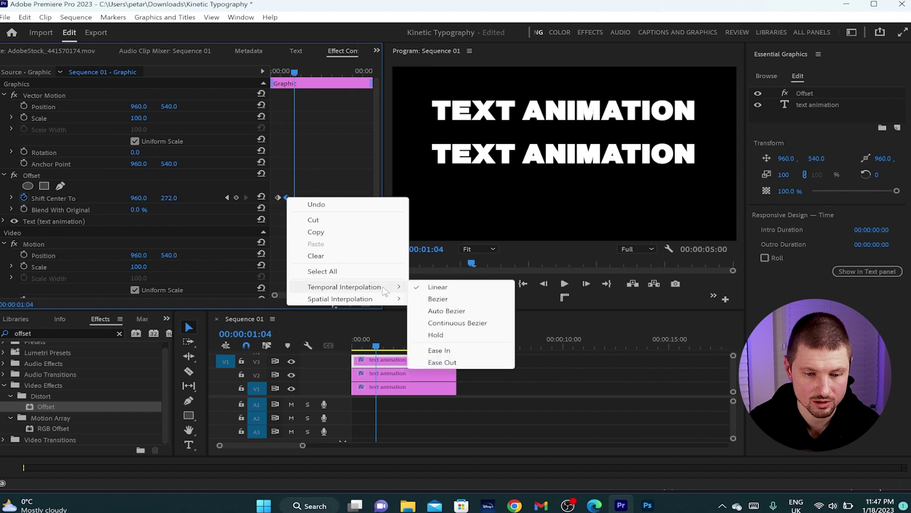
click(458, 349)
key(Home)
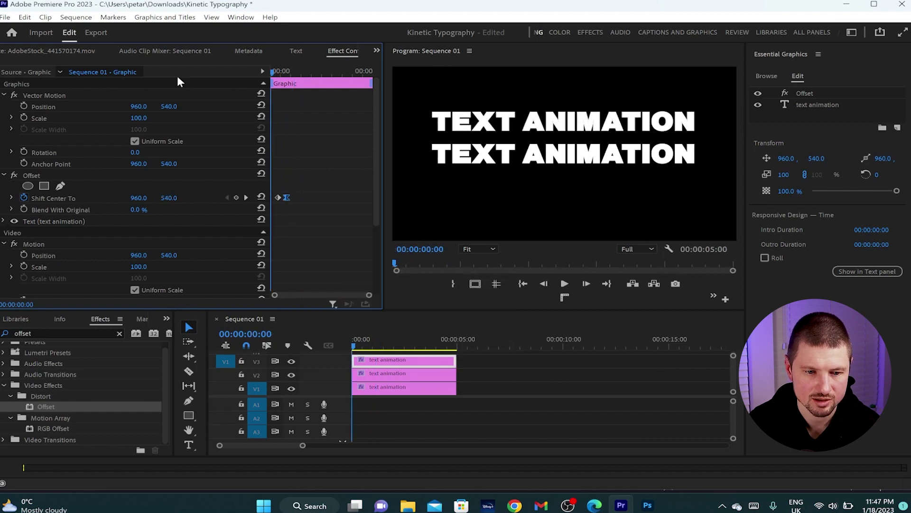
key(space)
key(space)
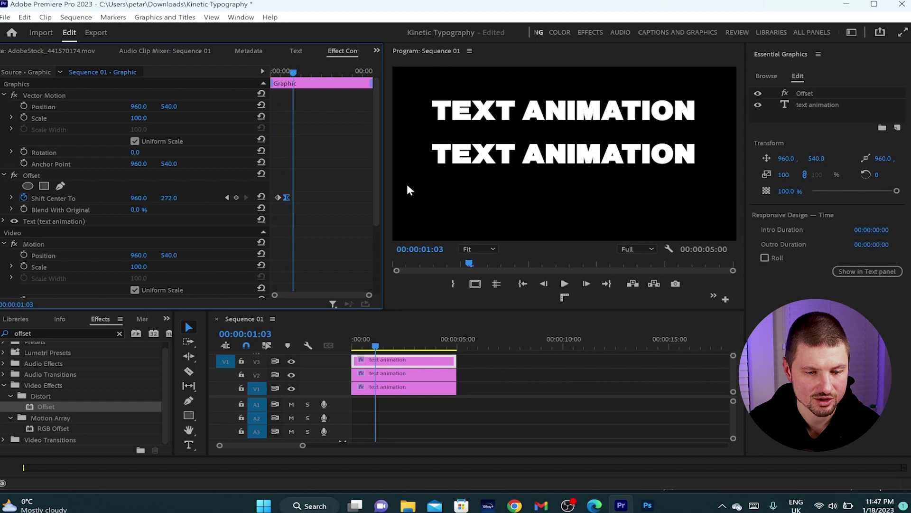
Step: Reset Shift Center To at 00:00:03:05, adding a keyframe that returns it to 540
key(shift+k)
drag(288, 74, 328, 100)
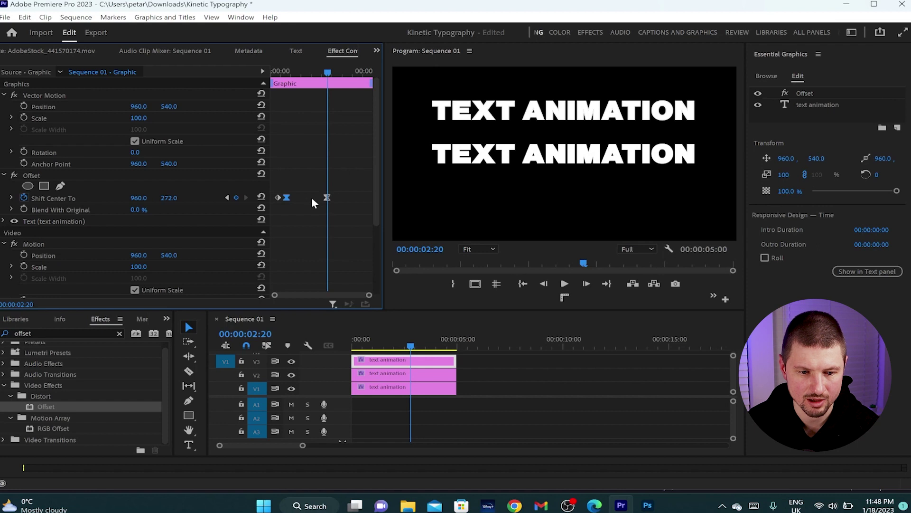
key(shift+Right)
key(shift+Right)
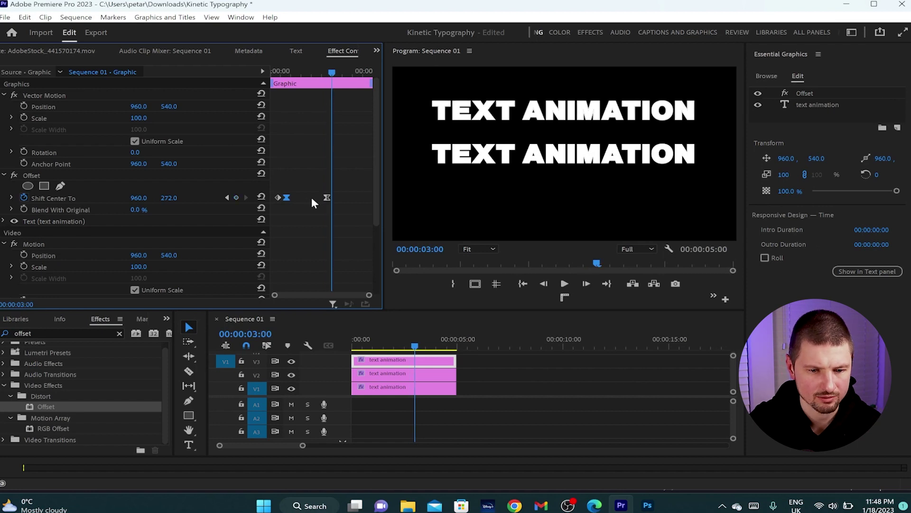
click(262, 200)
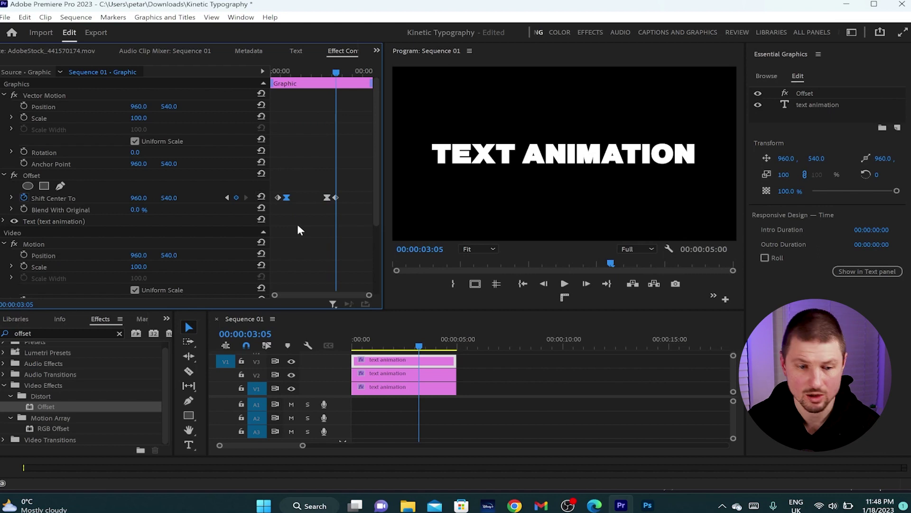
Step: Apply the Echo effect to the top text clip and view it at 00:00:00:16
click(120, 334)
text(e)
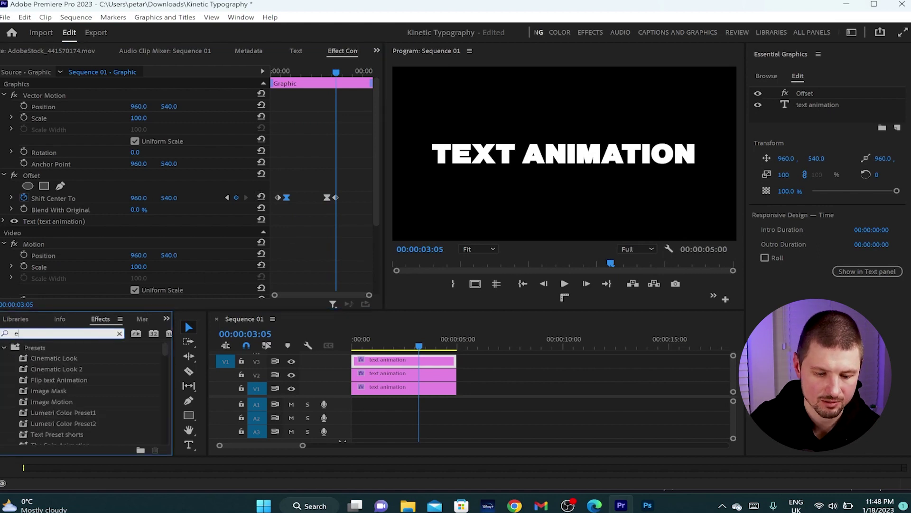
text(cho)
drag(45, 428, 384, 362)
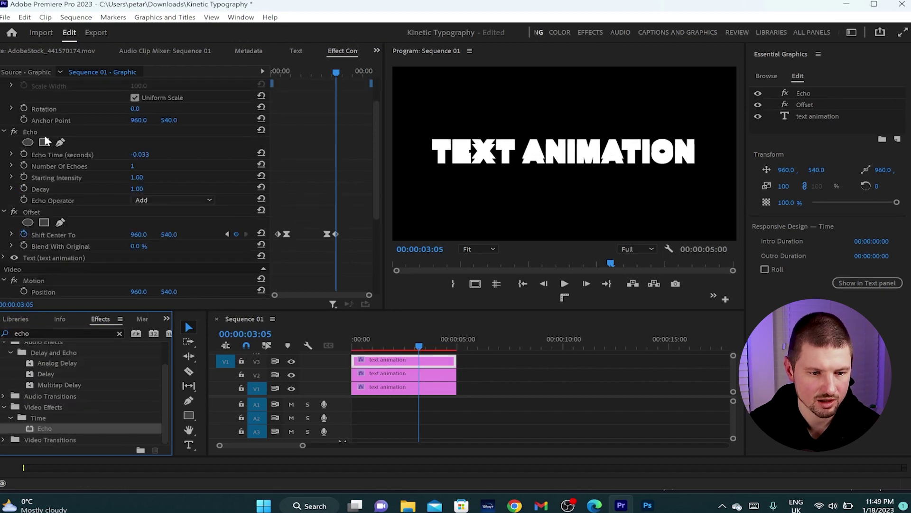
click(33, 131)
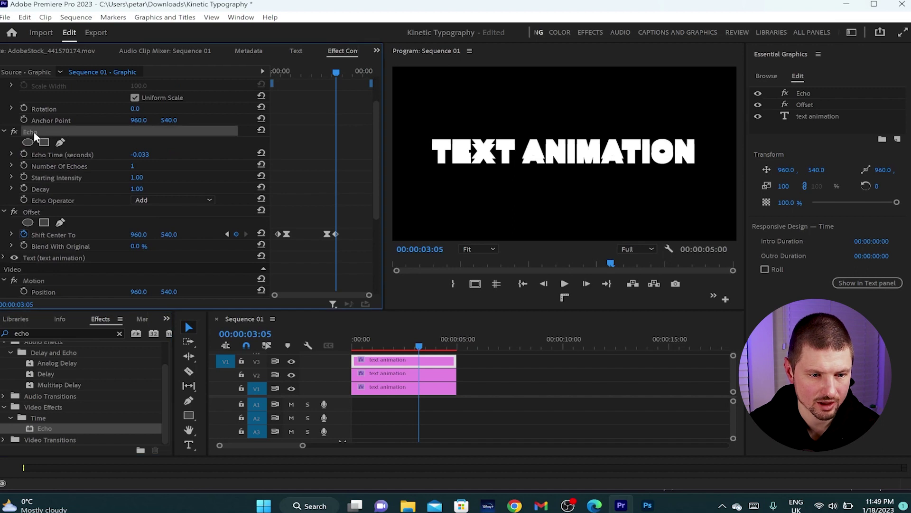
drag(329, 73, 283, 87)
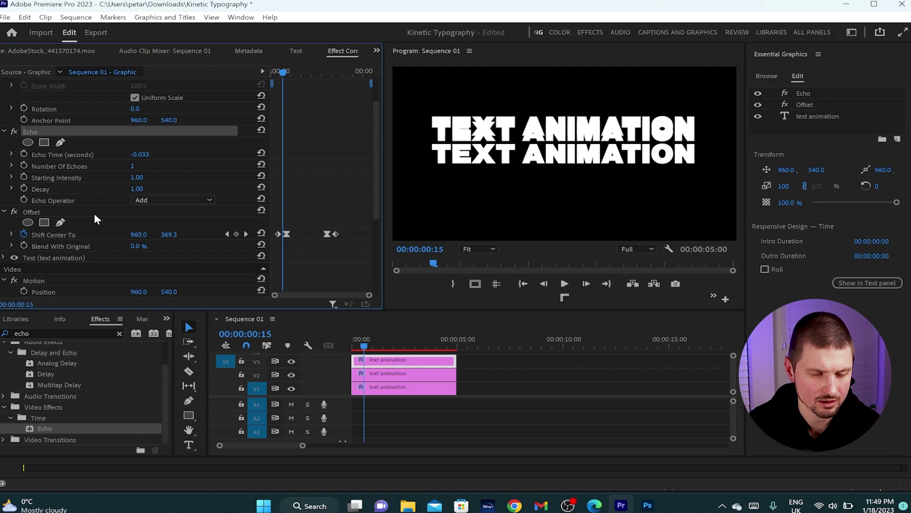
Step: Set Echo Time -0.085, 7 echoes, Decay 0.80 and the Minimum echo operator
click(155, 154)
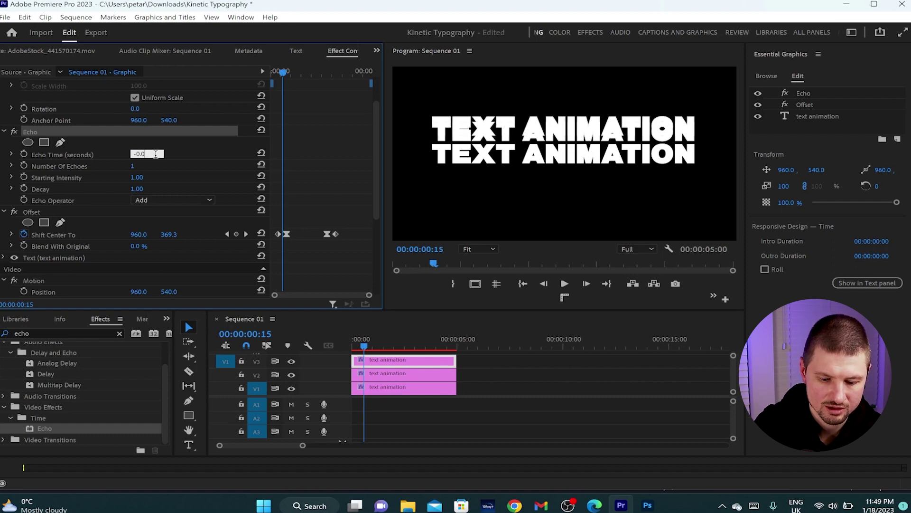
key(Return)
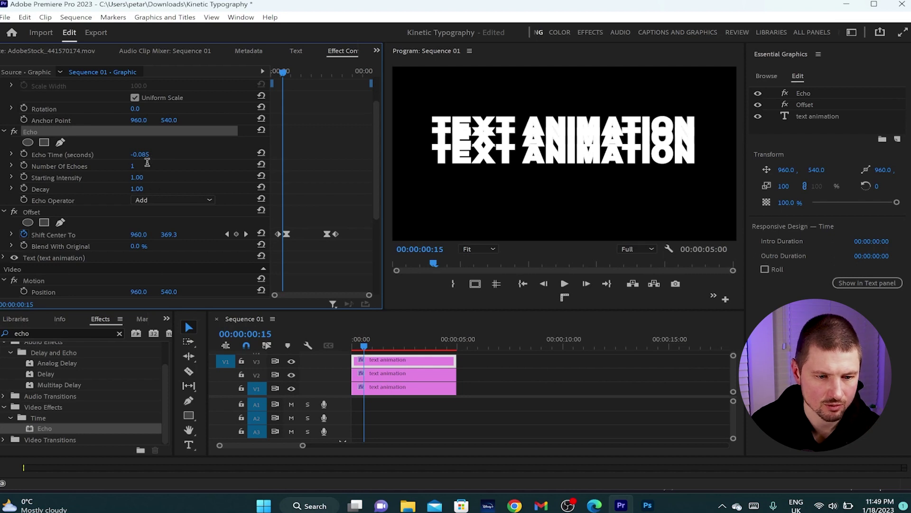
click(134, 166)
key(Return)
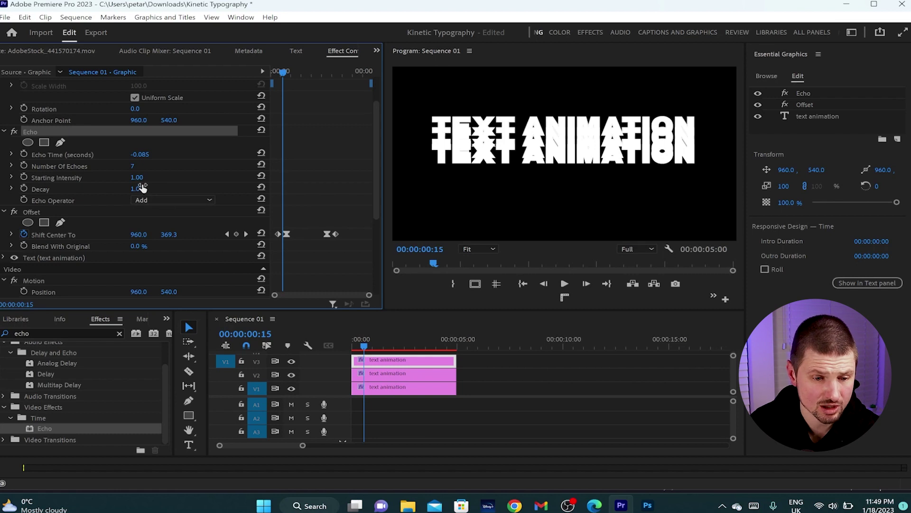
click(145, 188)
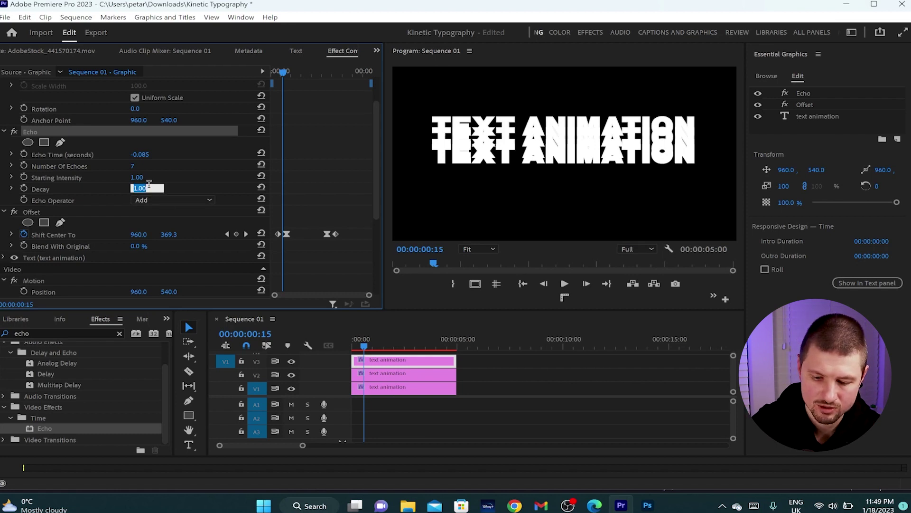
text(0)
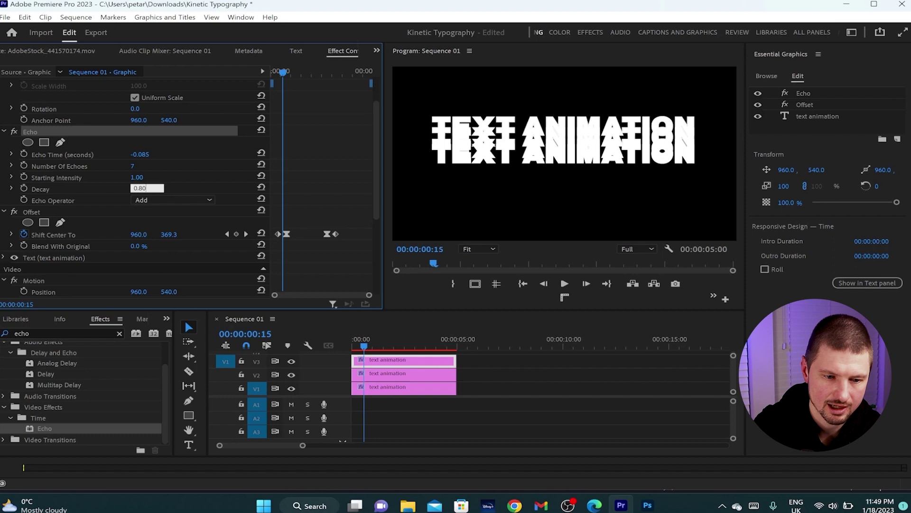
key(Return)
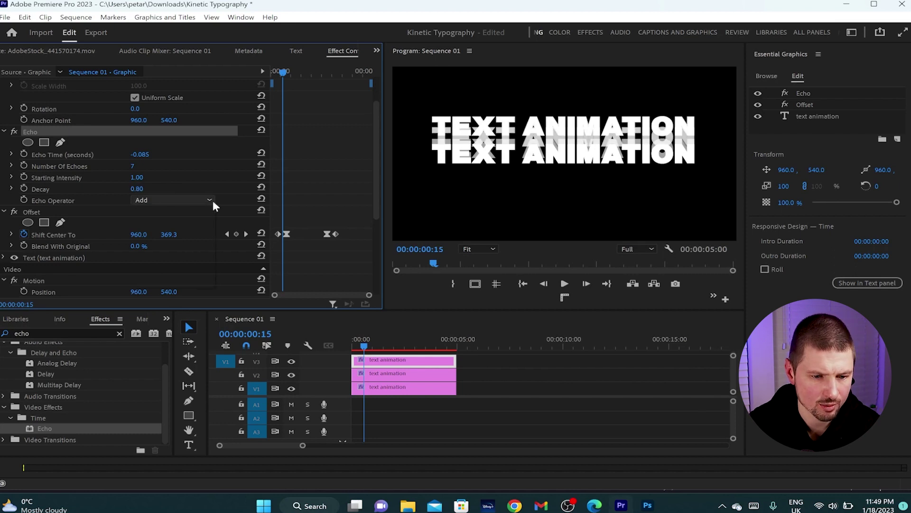
click(213, 201)
click(199, 232)
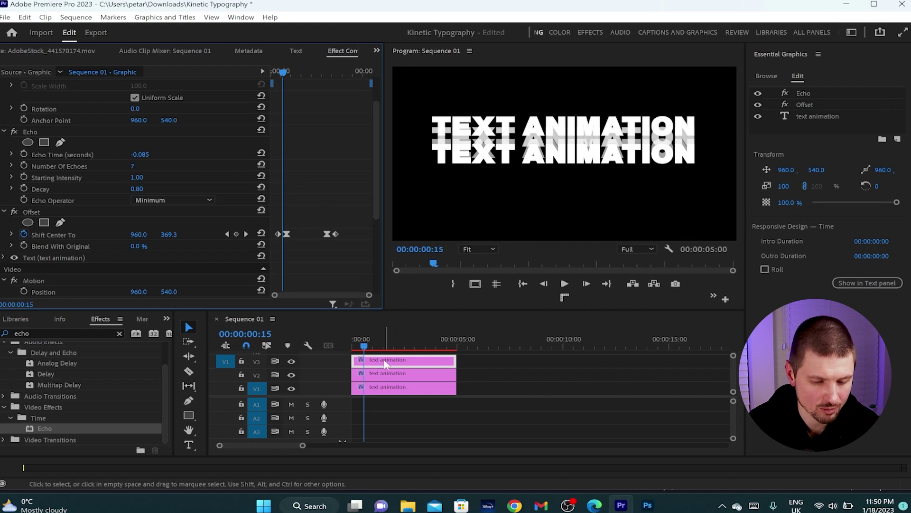
Step: Move the echoed clip to V1 and set its later Shift Center To keyframes' Y to 791
drag(378, 360, 364, 400)
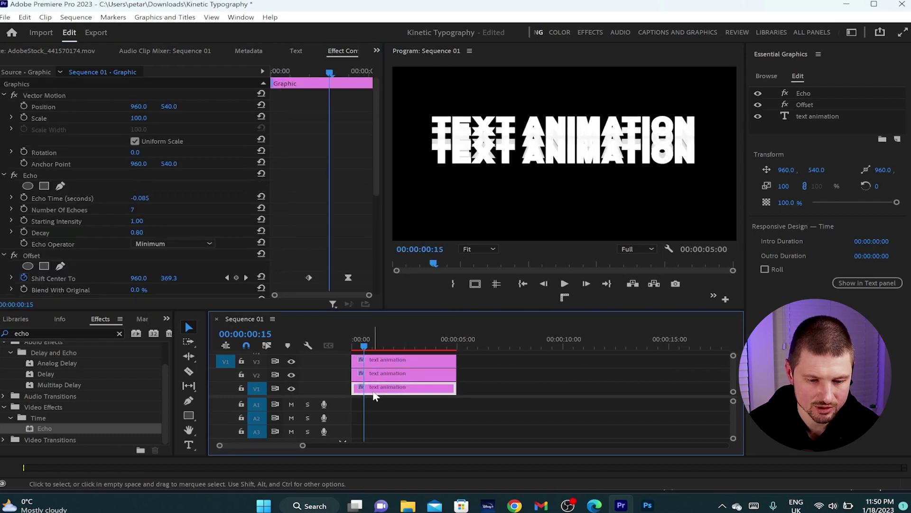
scroll(320, 245, down, 5)
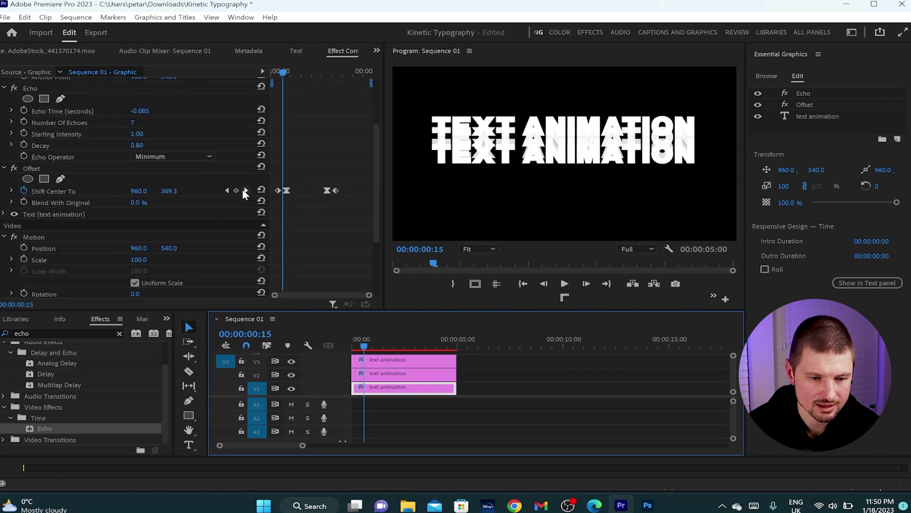
click(243, 190)
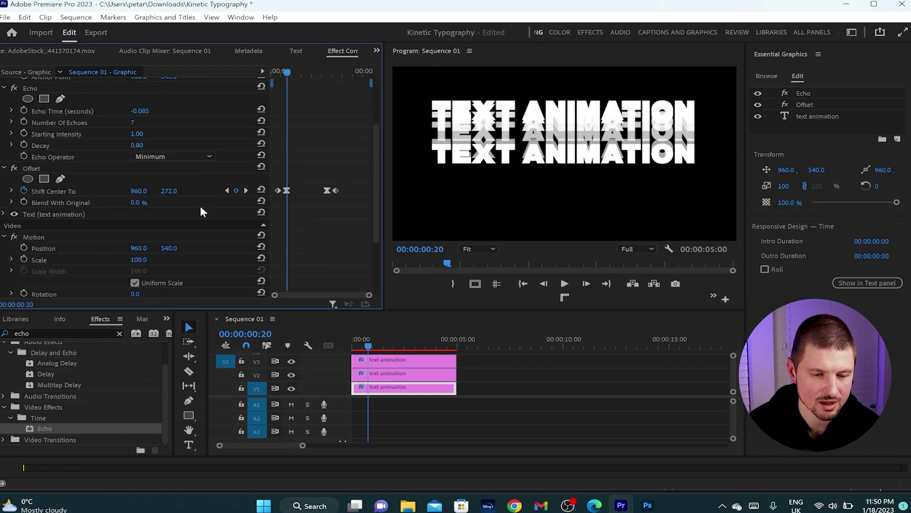
drag(169, 191, 266, 190)
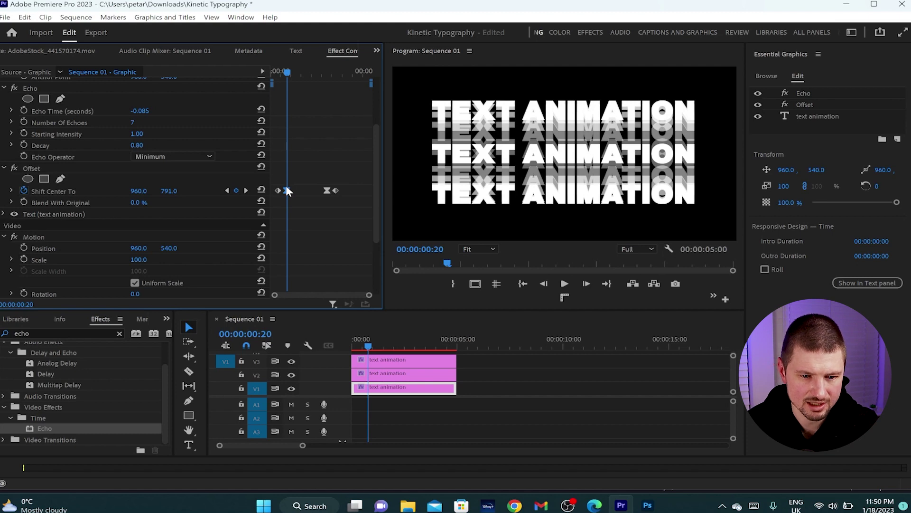
click(246, 190)
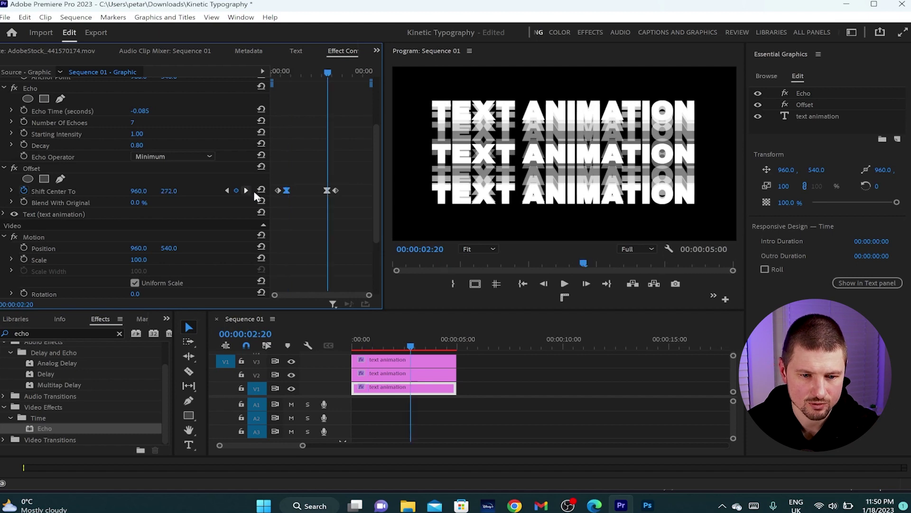
click(327, 190)
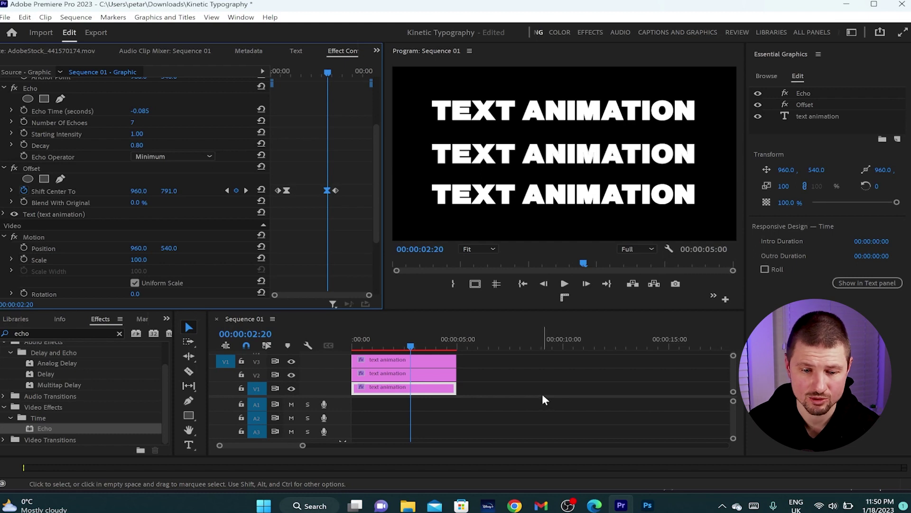
Step: Fill the middle V2 text with gold FCB419
click(435, 378)
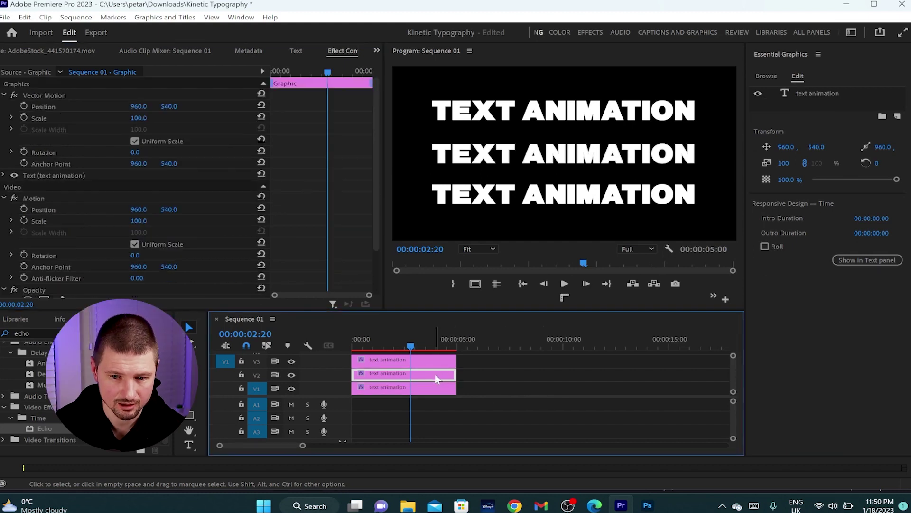
click(791, 114)
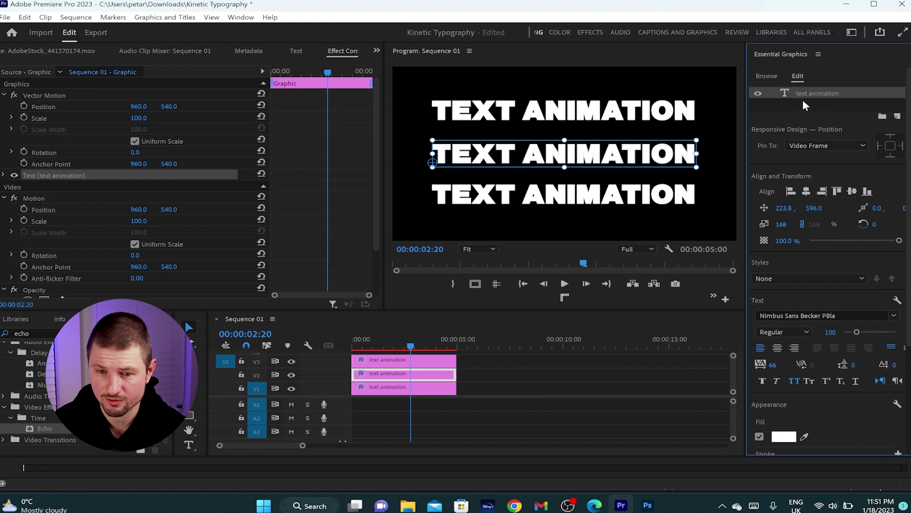
scroll(802, 370, down, 2)
scroll(802, 370, down, 5)
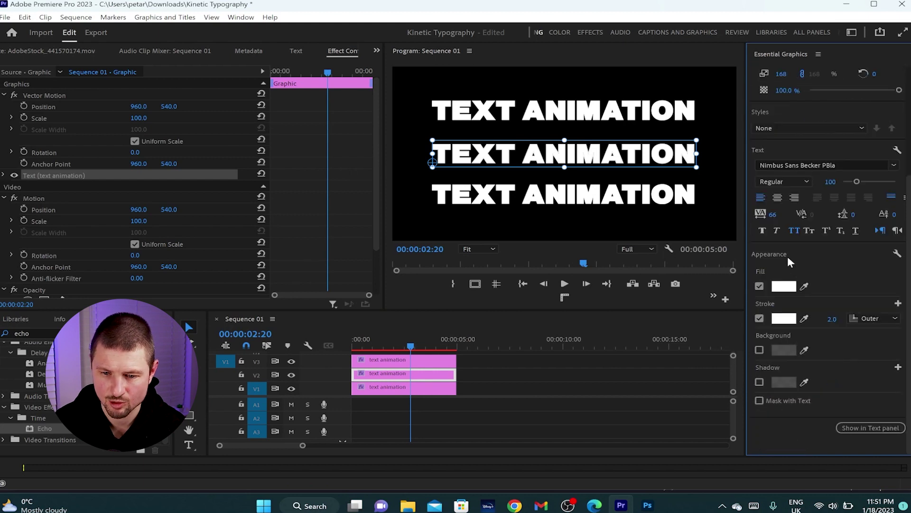
click(784, 286)
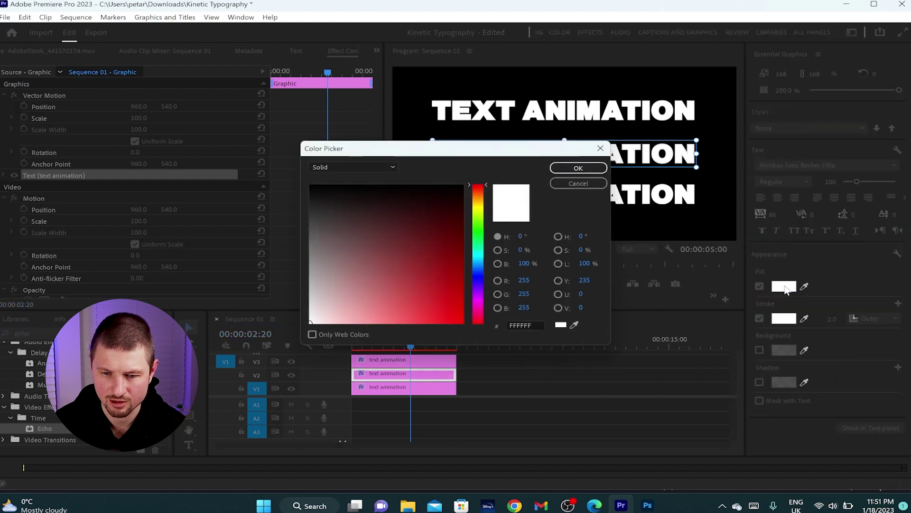
text(F7AD0F)
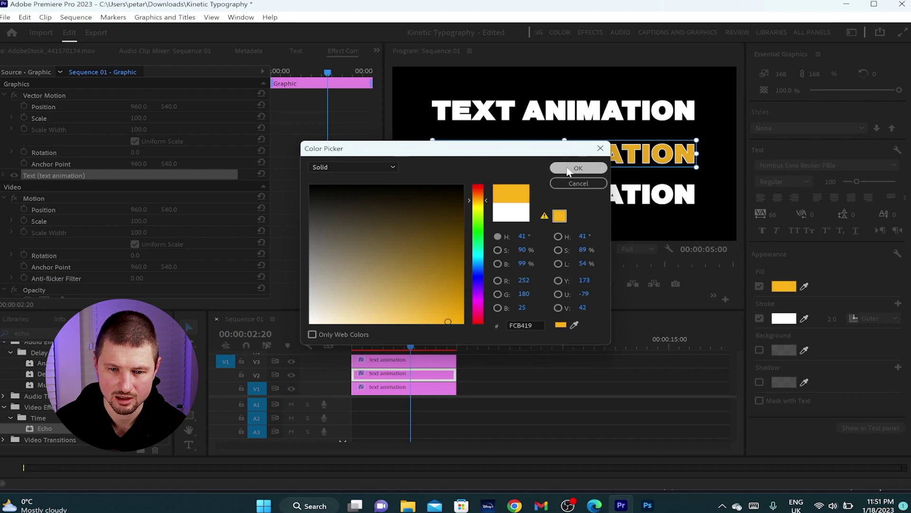
click(579, 168)
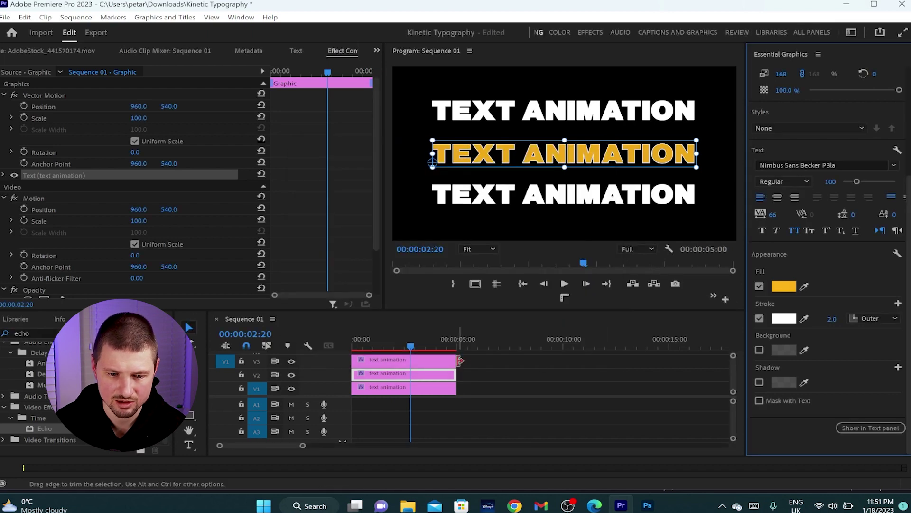
Step: Remove the top text's fill, keeping only its outer stroke as a white outline
click(417, 360)
scroll(813, 323, down, 5)
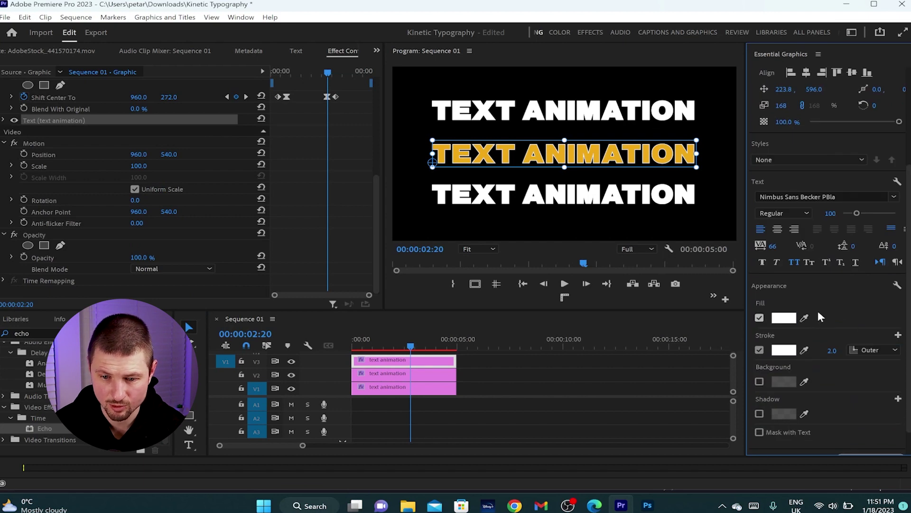
click(760, 318)
scroll(835, 316, down, 1)
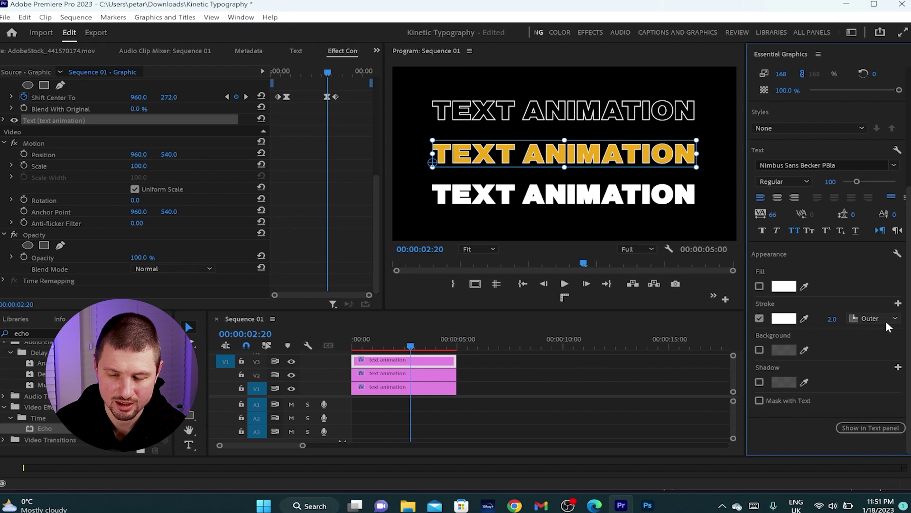
click(873, 318)
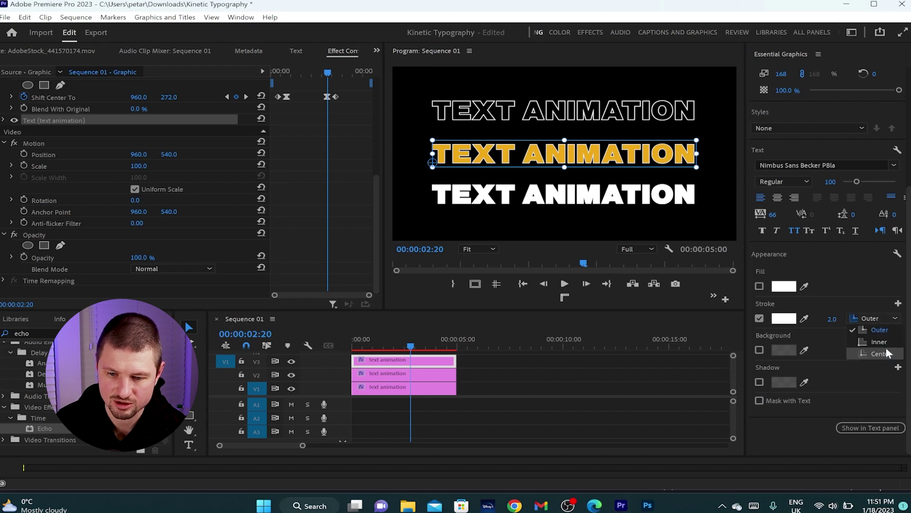
click(880, 329)
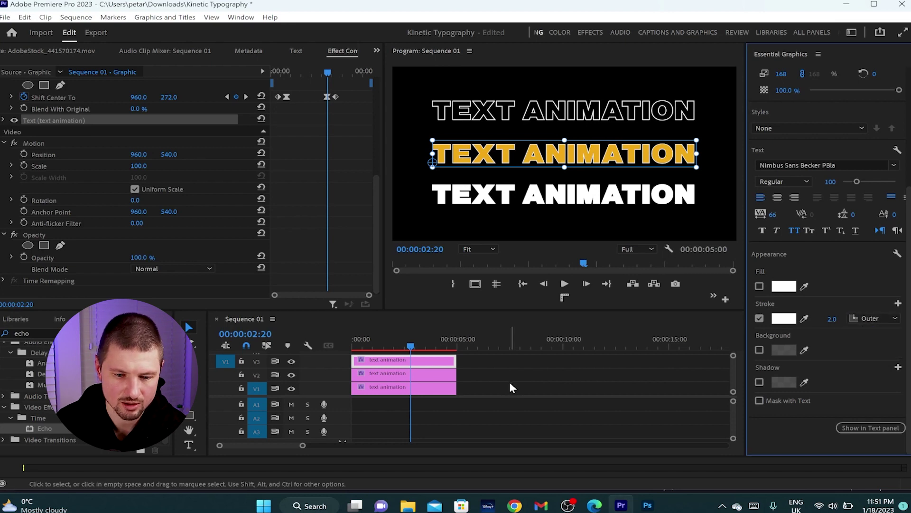
Step: Remove the bottom text's fill and eyedrop a purple stroke colour, then select all three clips
click(442, 388)
click(818, 116)
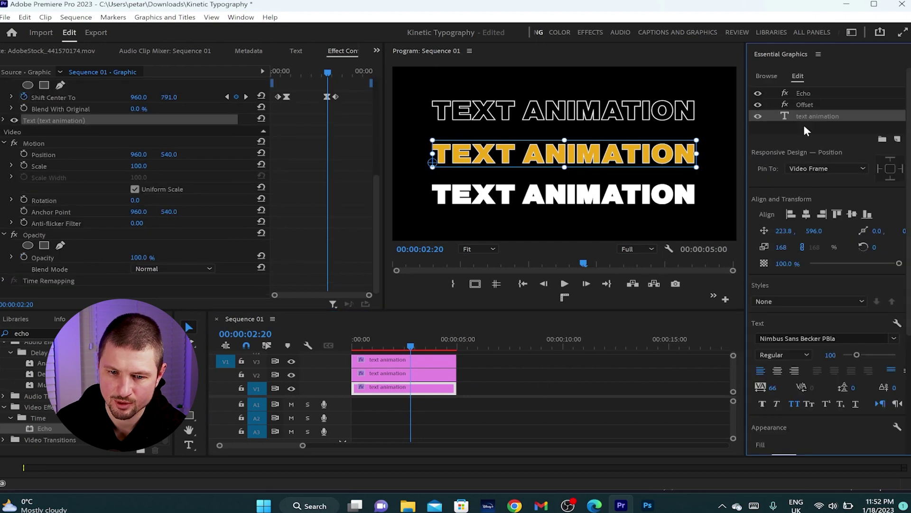
scroll(790, 371, down, 3)
click(759, 361)
scroll(761, 365, down, 2)
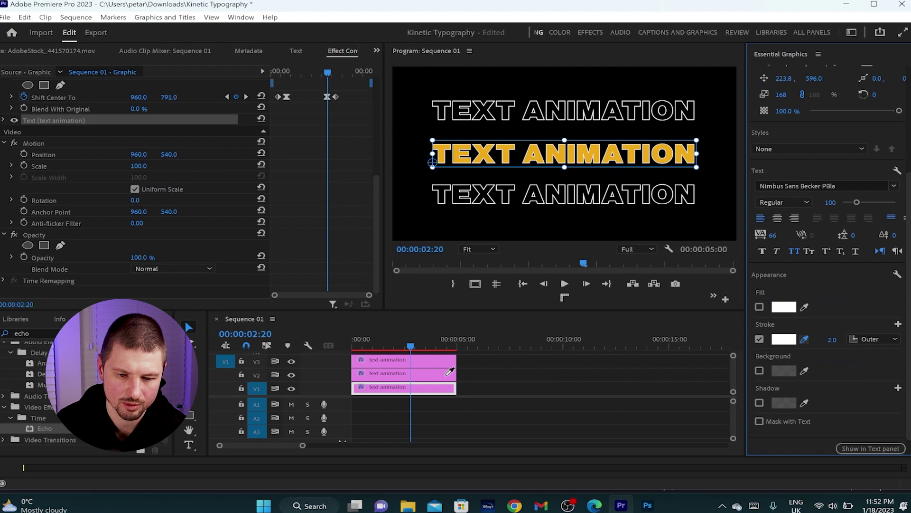
click(453, 374)
click(516, 367)
drag(516, 367, 440, 366)
Step: Drag the AdobeStock video from the Project bin to the start of V1 beneath the titles
click(472, 395)
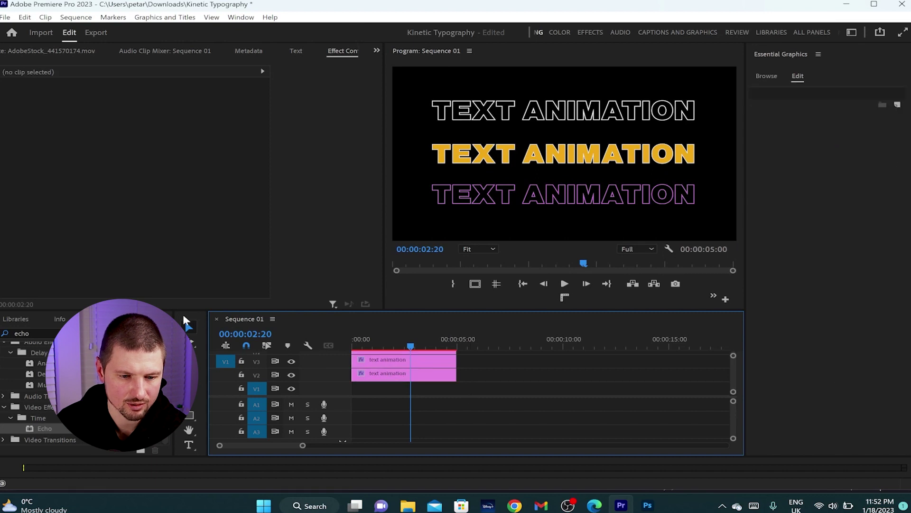
click(166, 318)
click(185, 341)
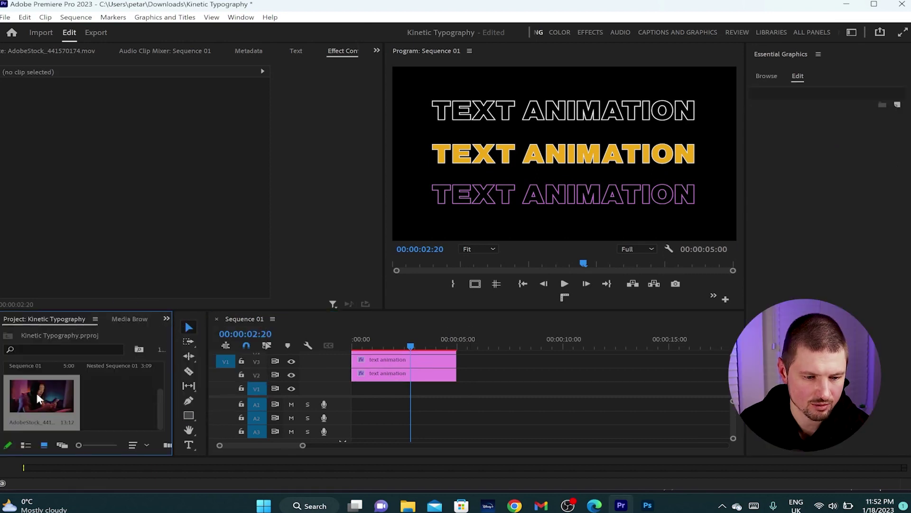
drag(43, 398, 354, 390)
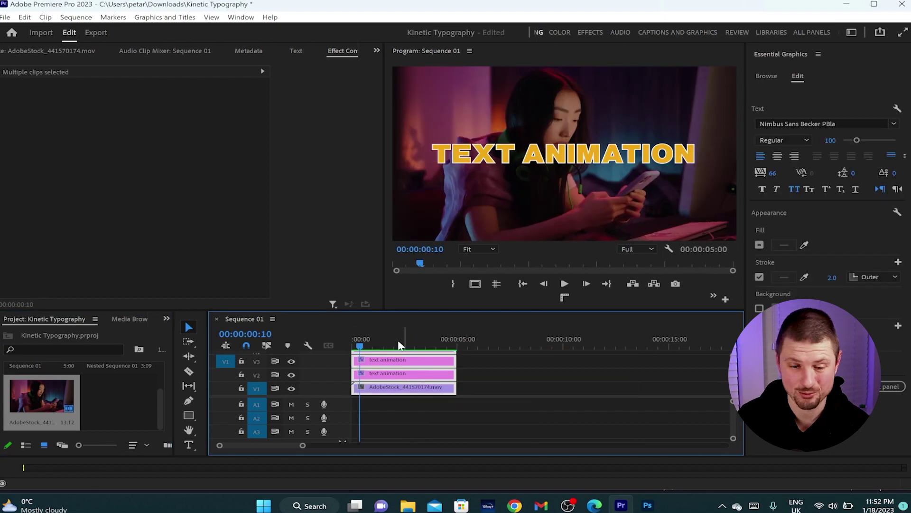